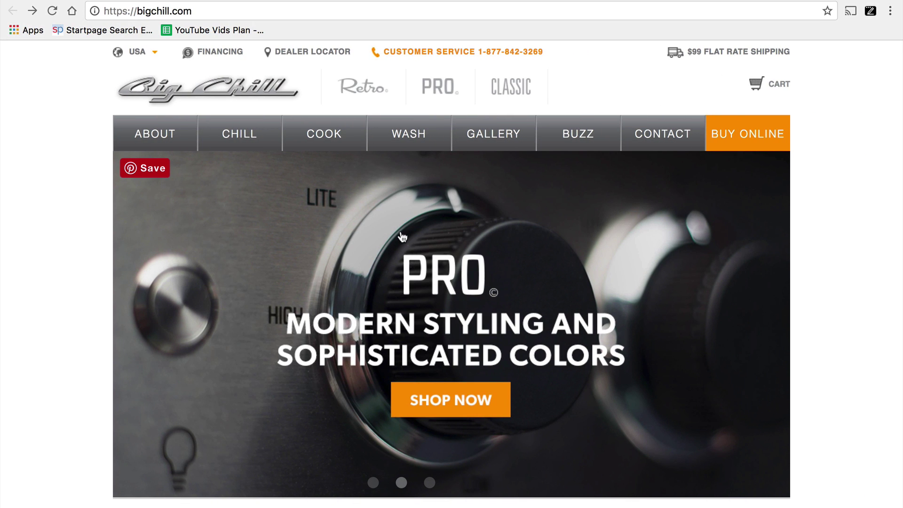
Scroll the example store down to its Retro line swatches and back, then go forward to automattic.com.
scroll(402, 237, down, 6)
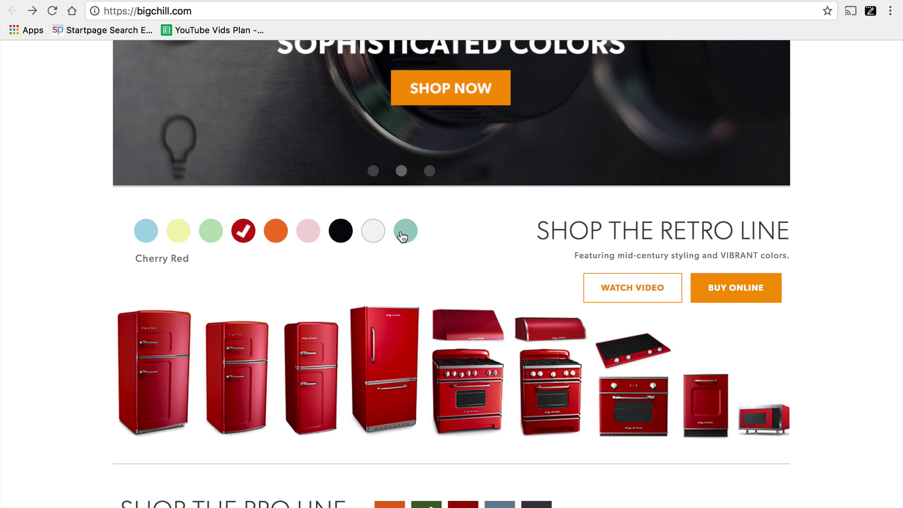
scroll(402, 237, up, 6)
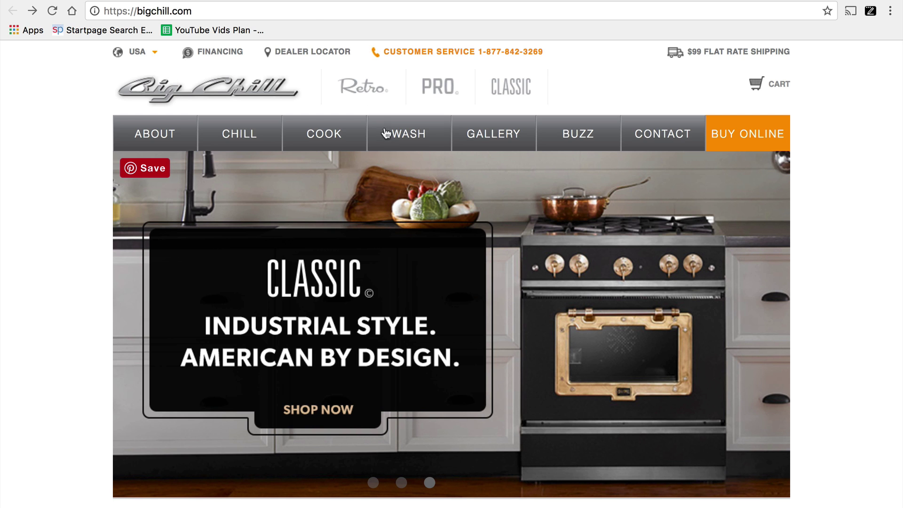
key(super+bracketright)
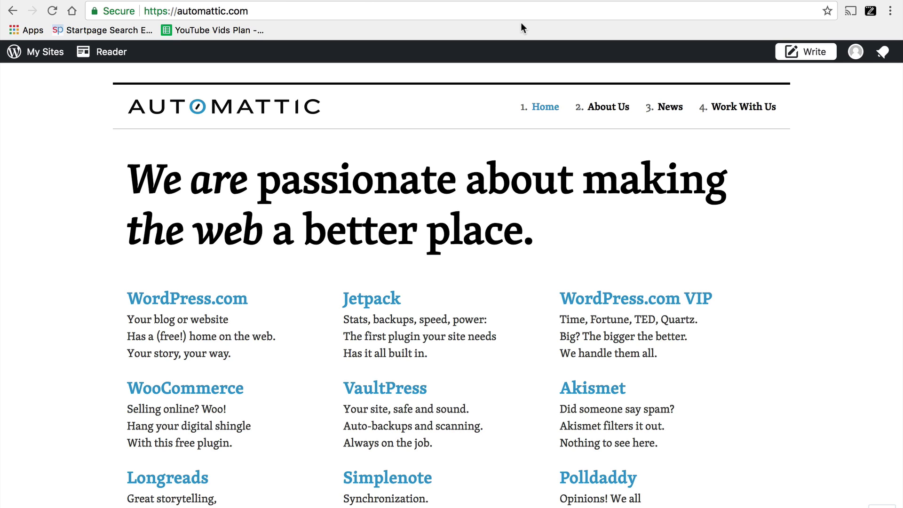
Return to the WooCommerce home page and review its 30,756,276-download stats and customer store logos.
key(alt+Left)
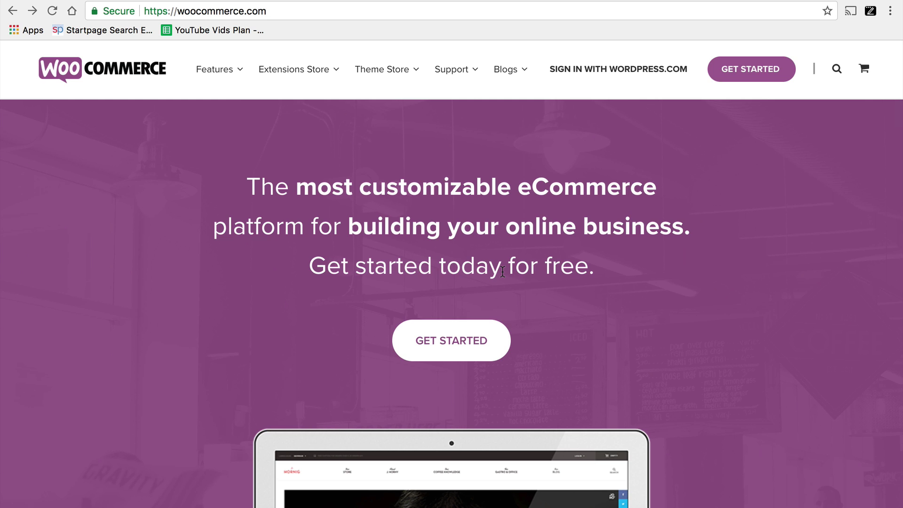
scroll(502, 271, down, 2)
scroll(502, 272, down, 4)
scroll(503, 271, down, 4)
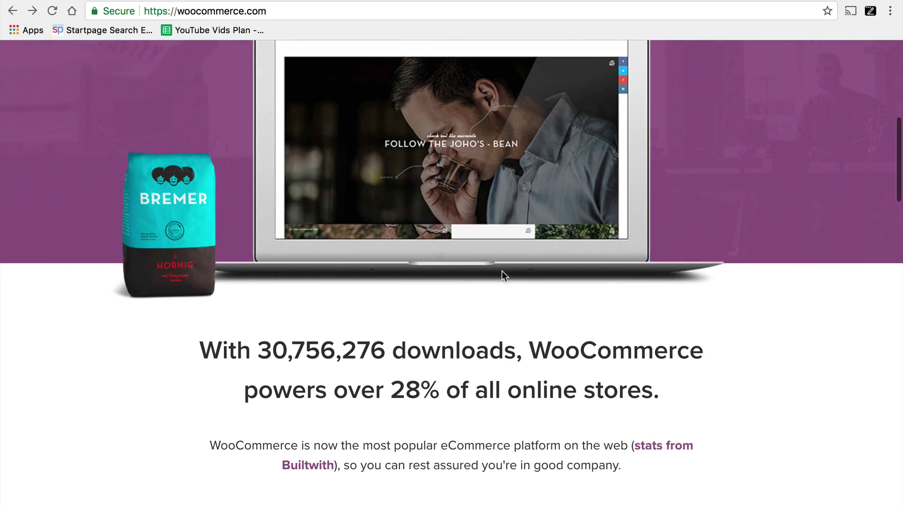
scroll(503, 272, down, 2)
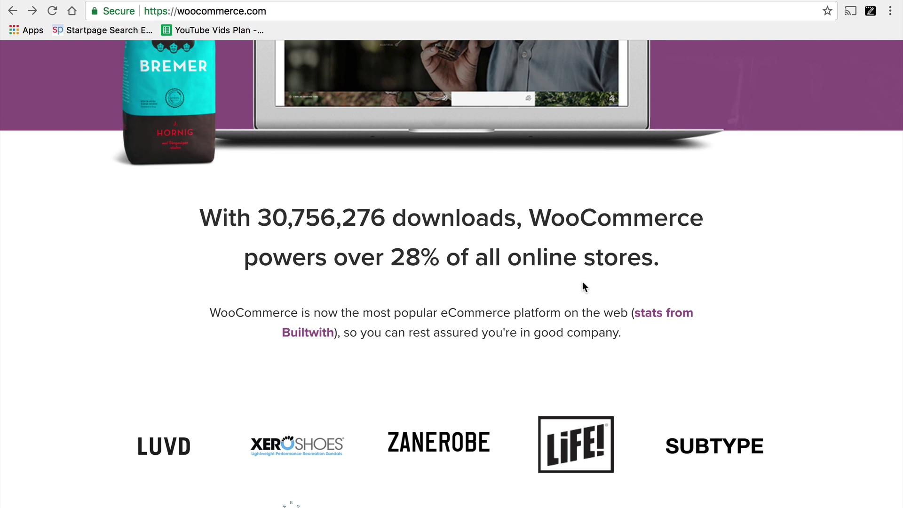
scroll(582, 282, up, 10)
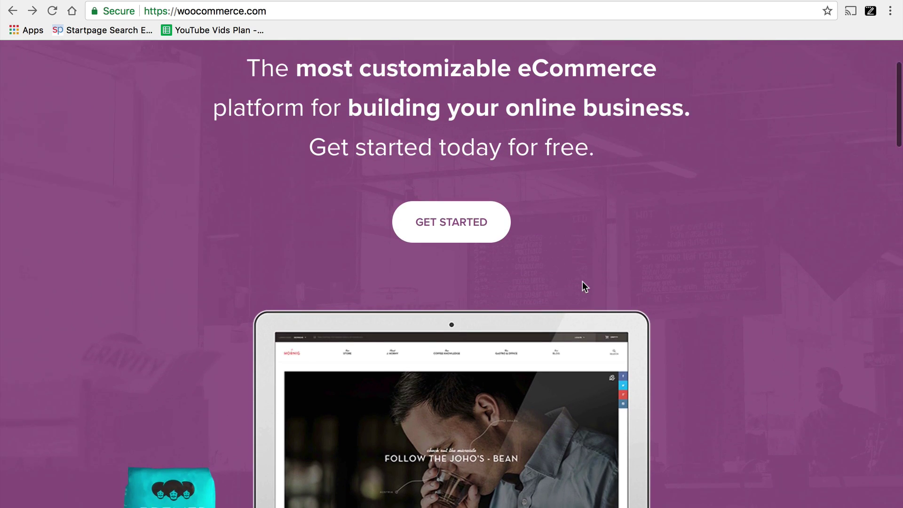
mouse_move(218, 69)
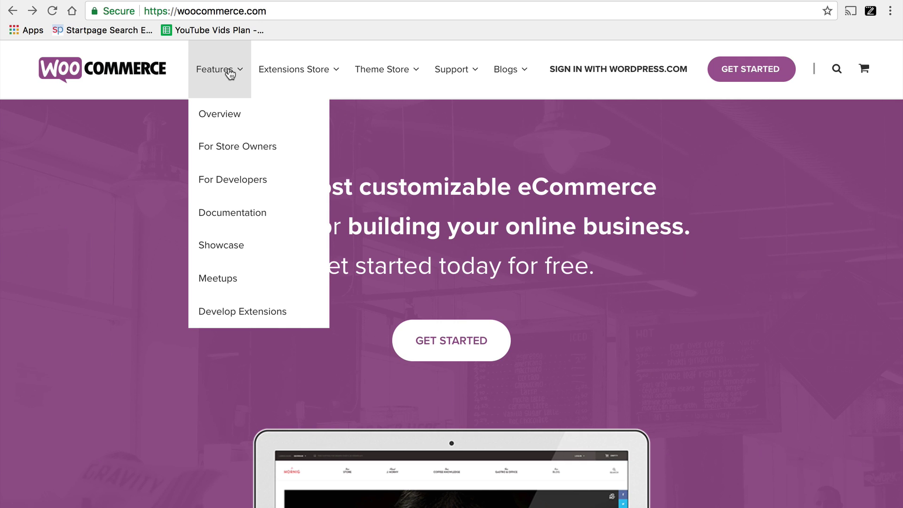
Open the Features > Overview page and read down to its 'Why WooCommerce?' section.
click(230, 74)
click(222, 115)
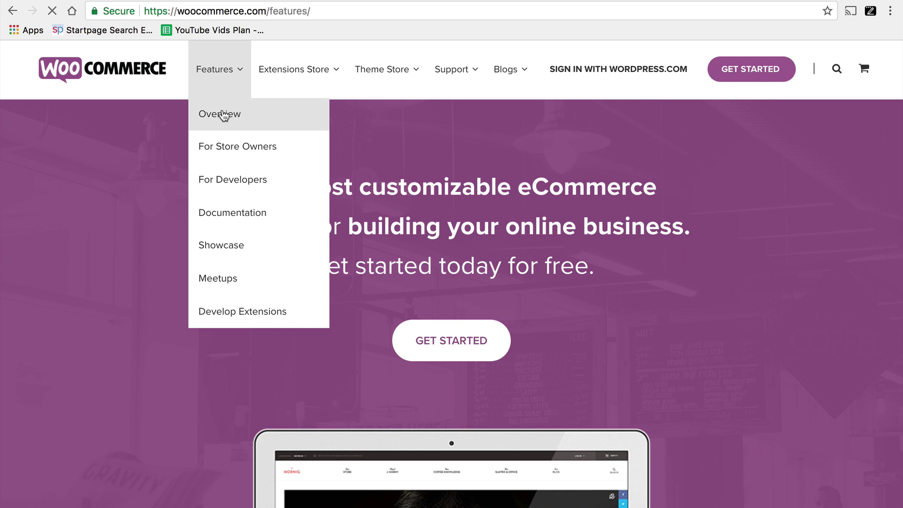
scroll(739, 249, down, 8)
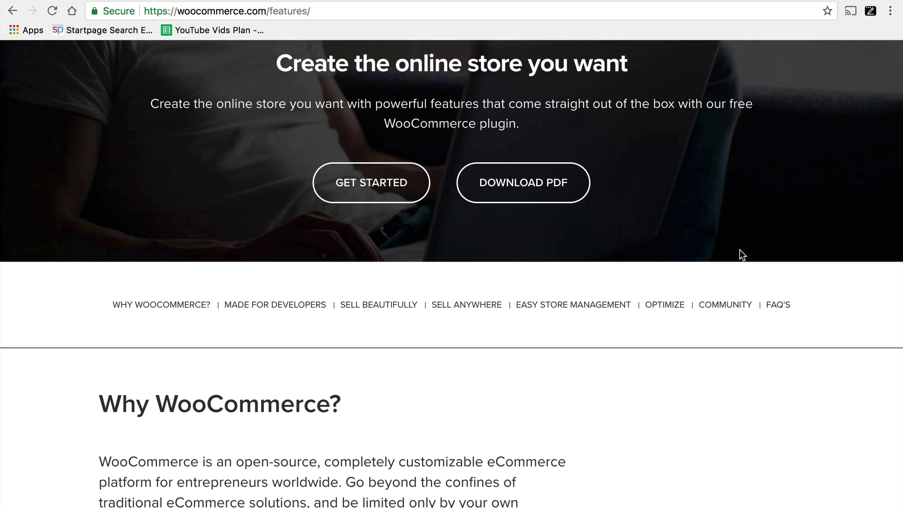
scroll(739, 249, down, 3)
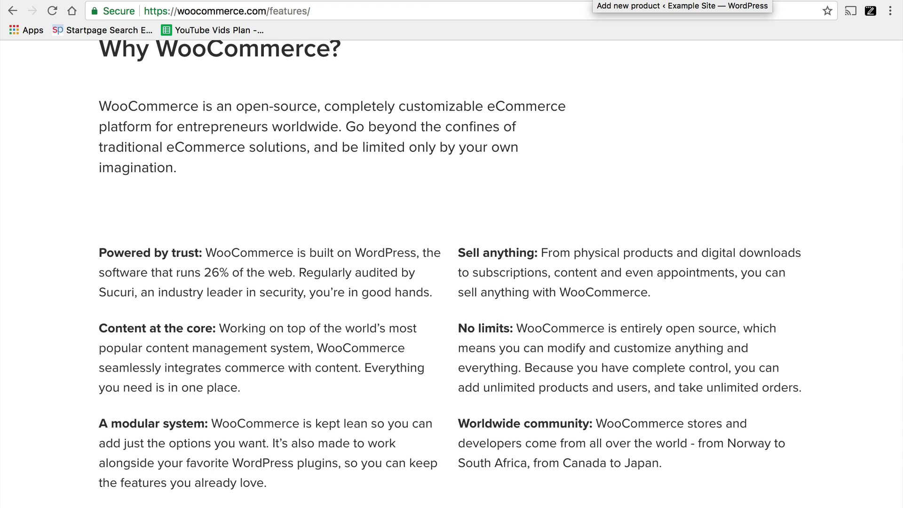
In the Add new product tab, go down to Product data and list the product types.
key(ctrl+Tab)
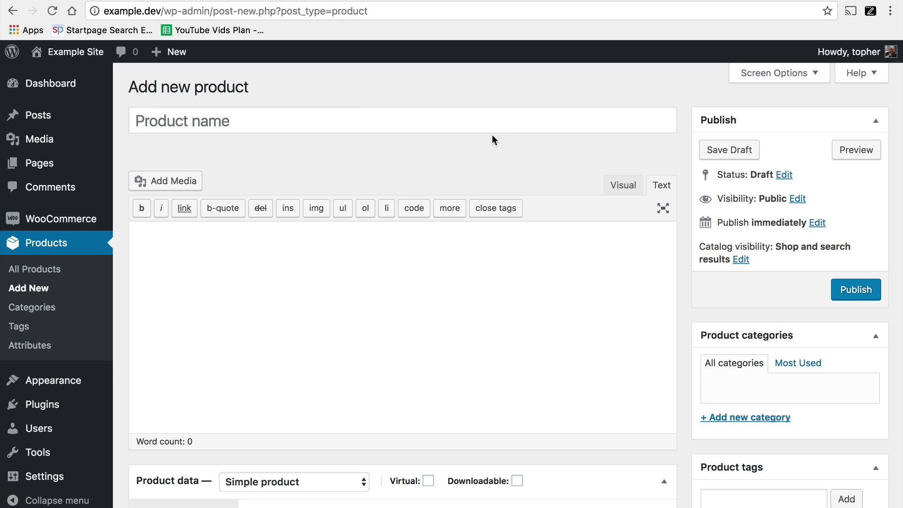
click(464, 116)
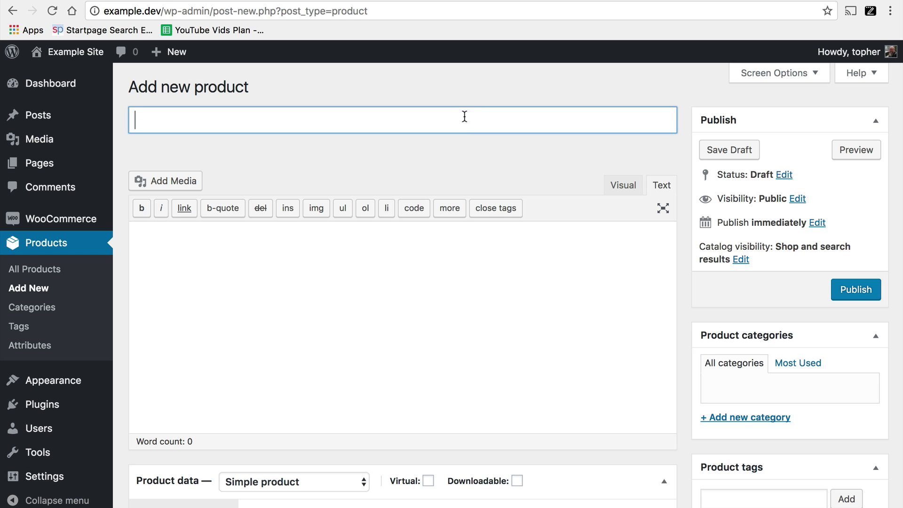
click(391, 341)
scroll(390, 337, down, 10)
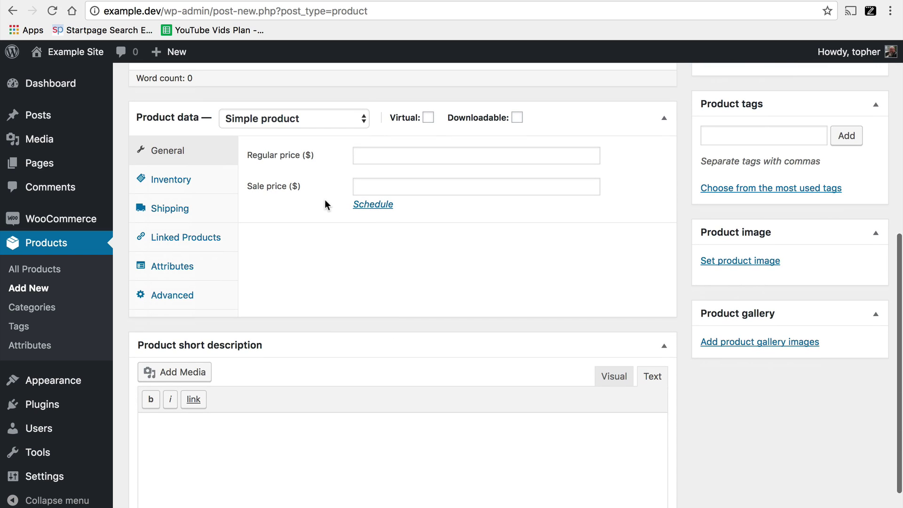
click(346, 119)
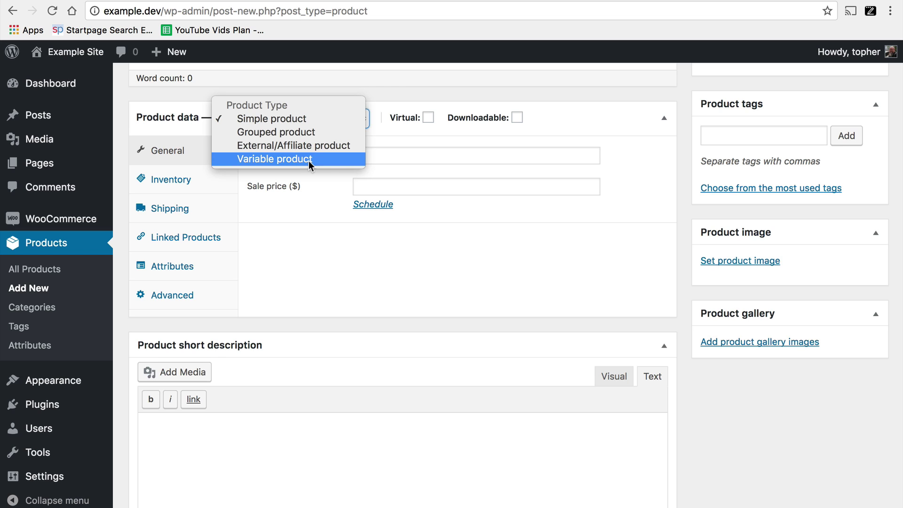
Keep Simple product, show the sale schedule dates, and view Inventory, Shipping and Linked Products settings.
click(399, 120)
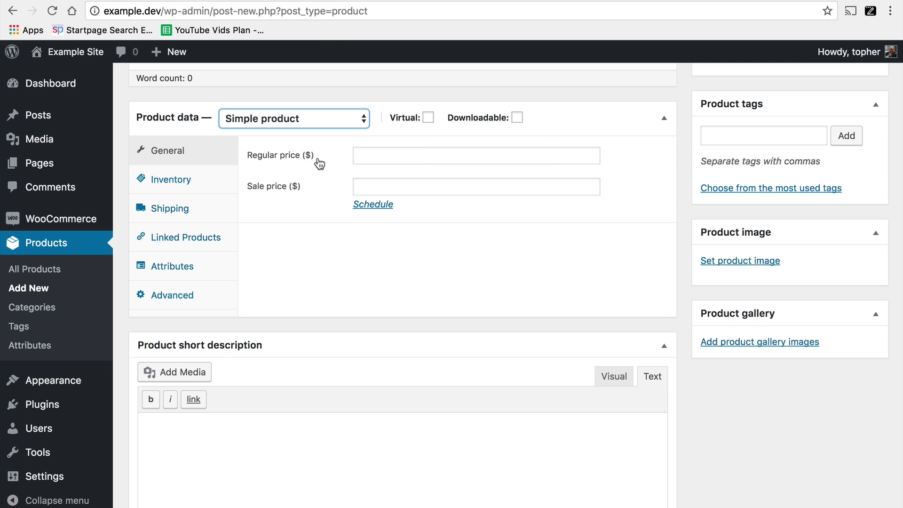
click(367, 206)
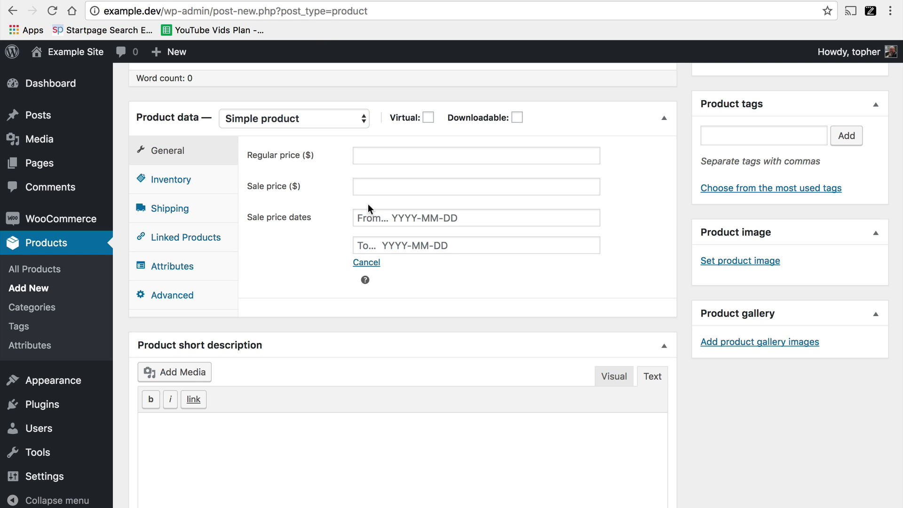
click(170, 187)
click(165, 208)
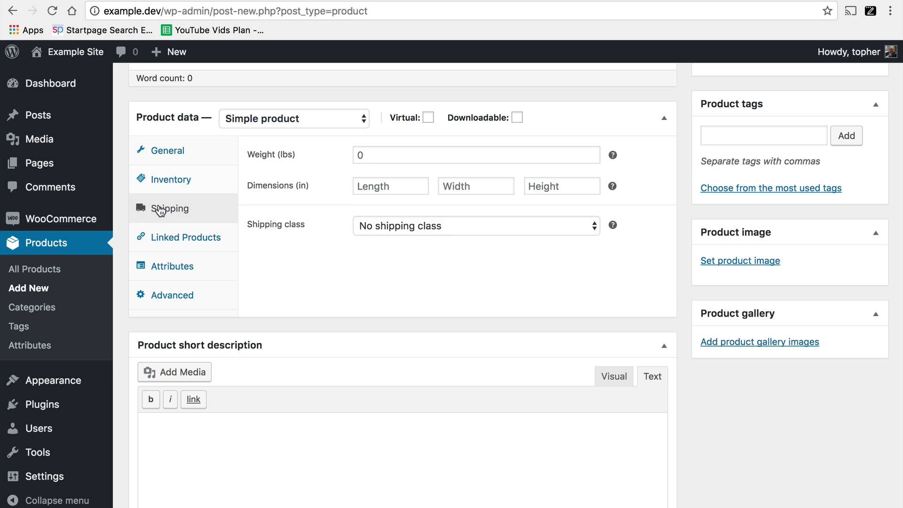
click(175, 249)
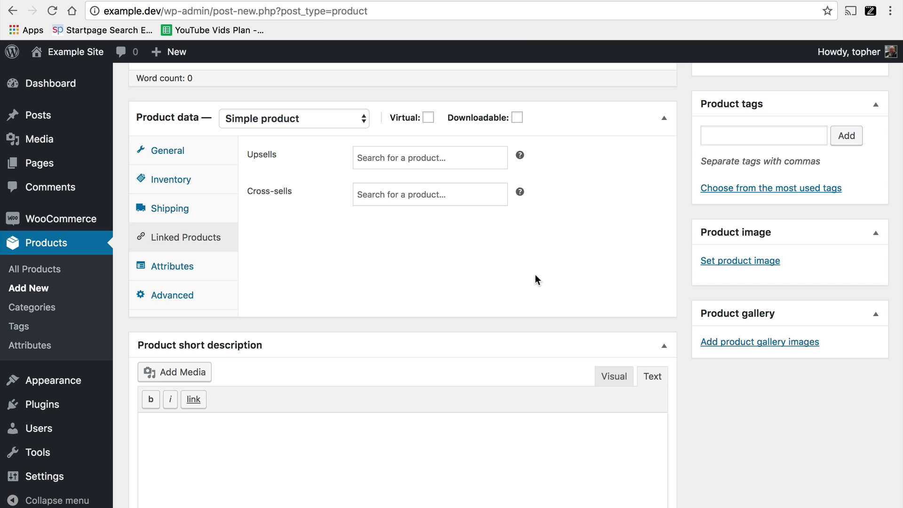
Scroll the product page to view the Product categories, tags and gallery panels.
scroll(534, 279, up, 5)
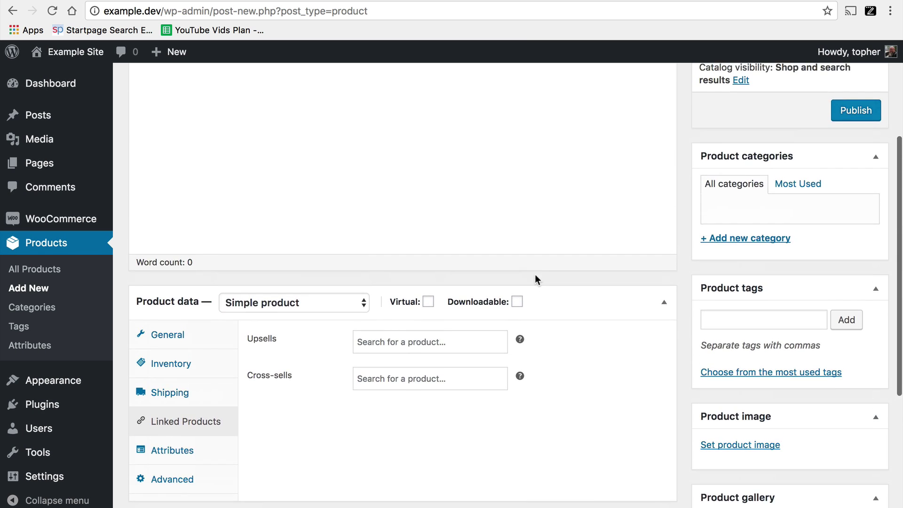
scroll(534, 276, down, 1)
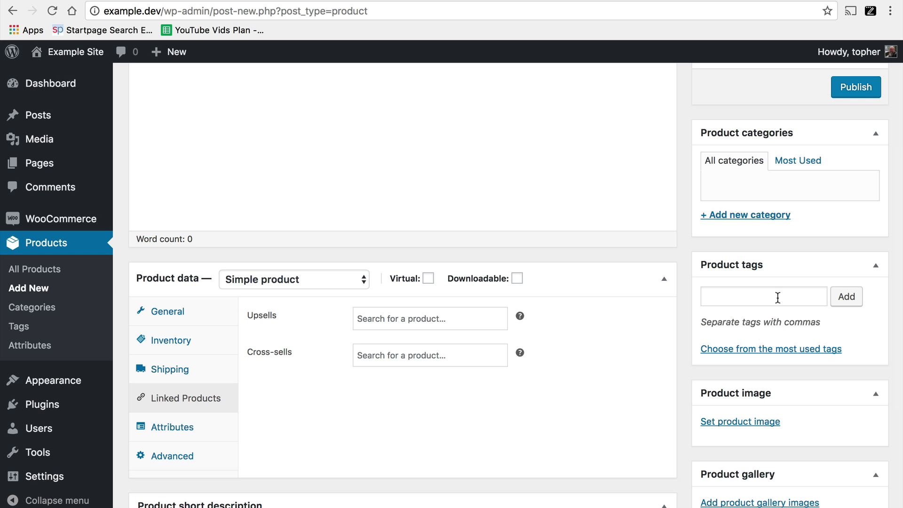
scroll(777, 297, down, 5)
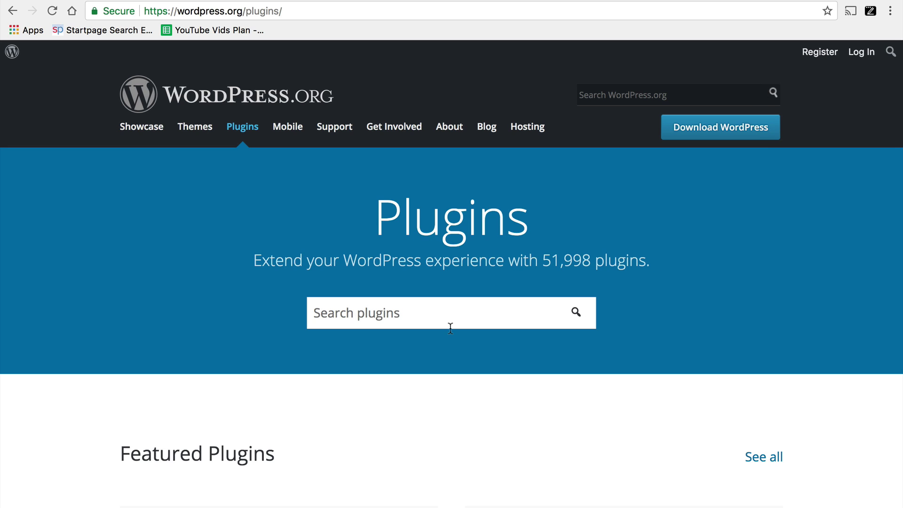
Search the WordPress.org plugin directory for 'woocommerce' using the autocomplete suggestion.
click(371, 316)
text(woo)
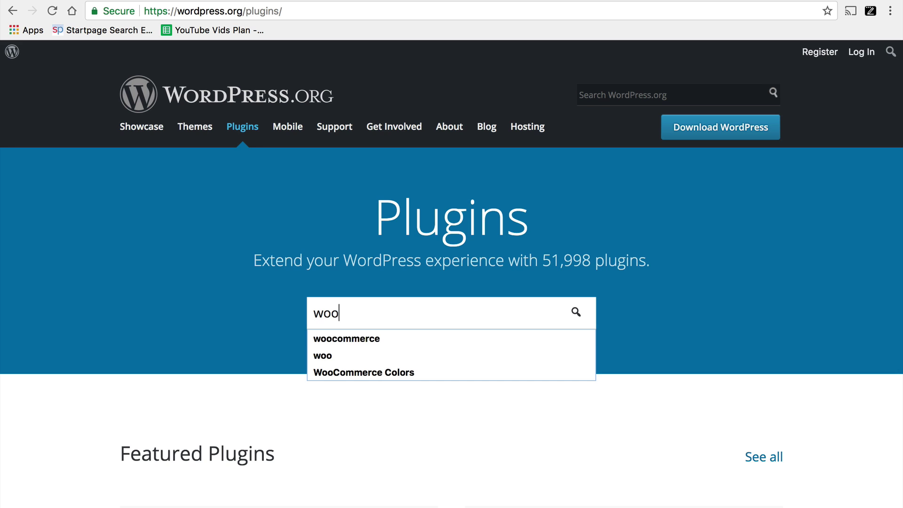
key(Down)
key(Return)
key(Return)
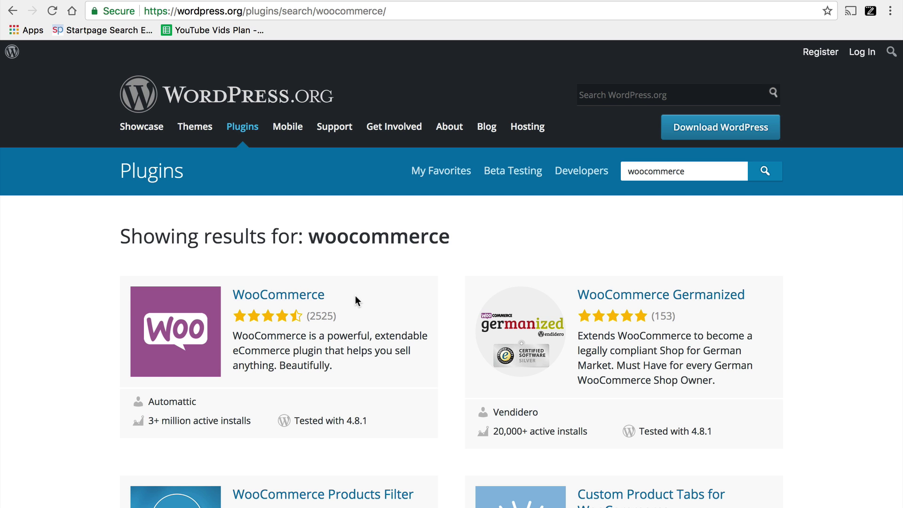
Browse the woocommerce results down to the 320-page pagination and back to the top.
scroll(404, 287, down, 4)
scroll(405, 287, down, 3)
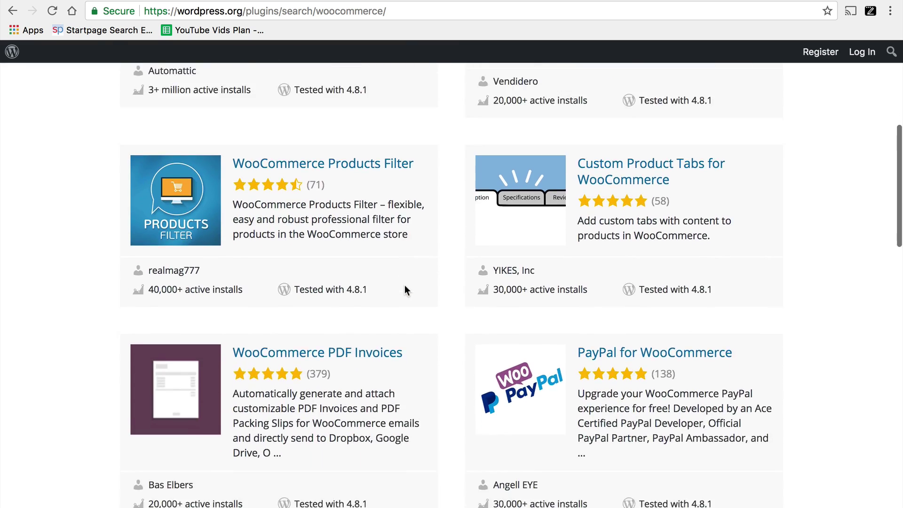
scroll(405, 287, down, 5)
scroll(405, 286, down, 5)
scroll(405, 286, down, 8)
scroll(405, 286, down, 7)
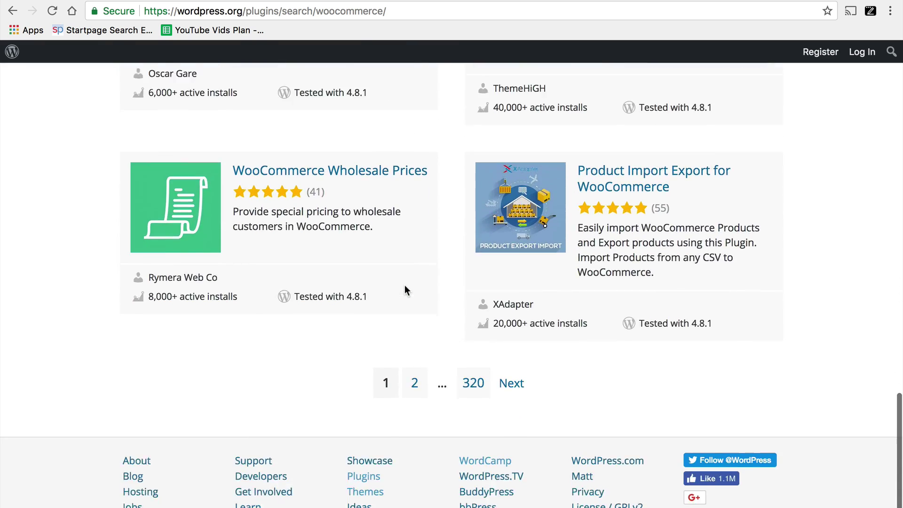
scroll(405, 286, down, 1)
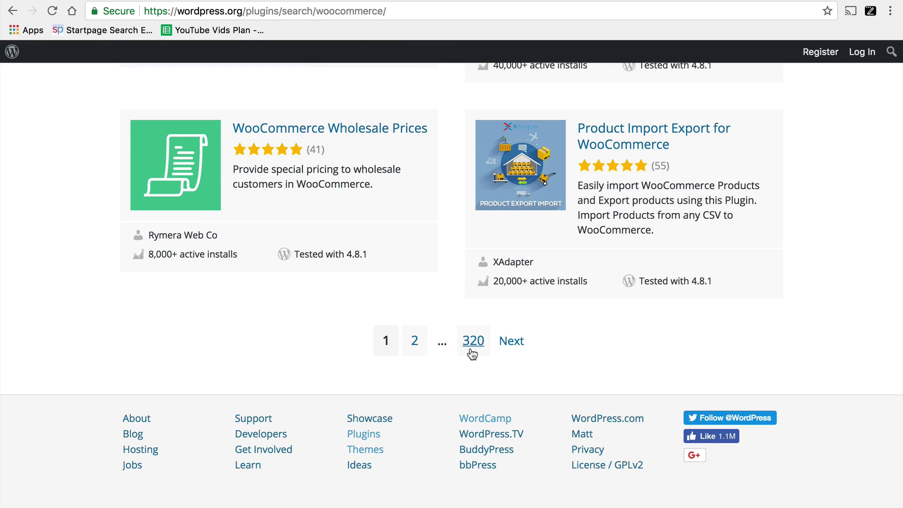
scroll(471, 352, up, 5)
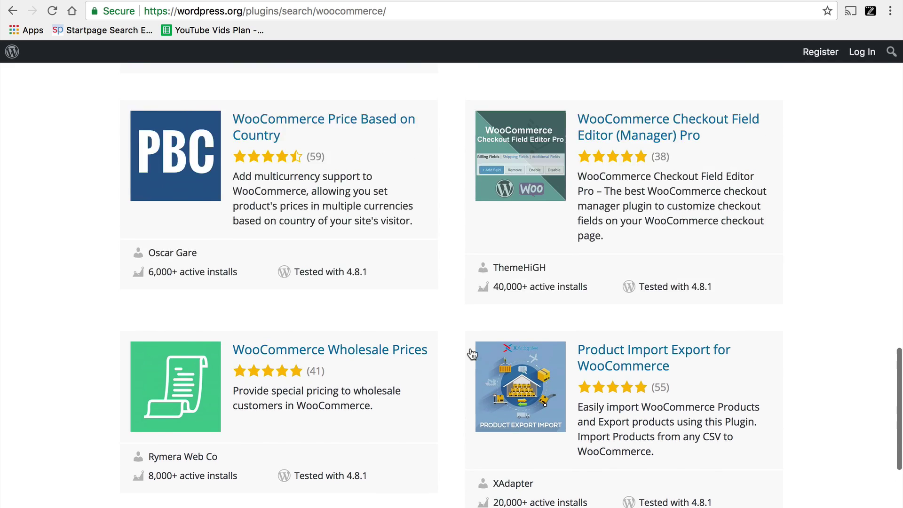
scroll(470, 352, up, 6)
scroll(471, 352, up, 7)
scroll(470, 351, up, 13)
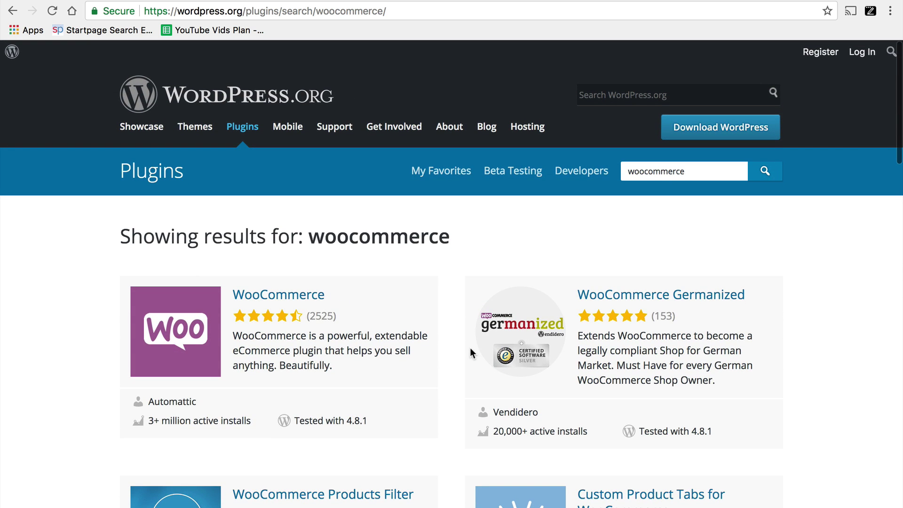